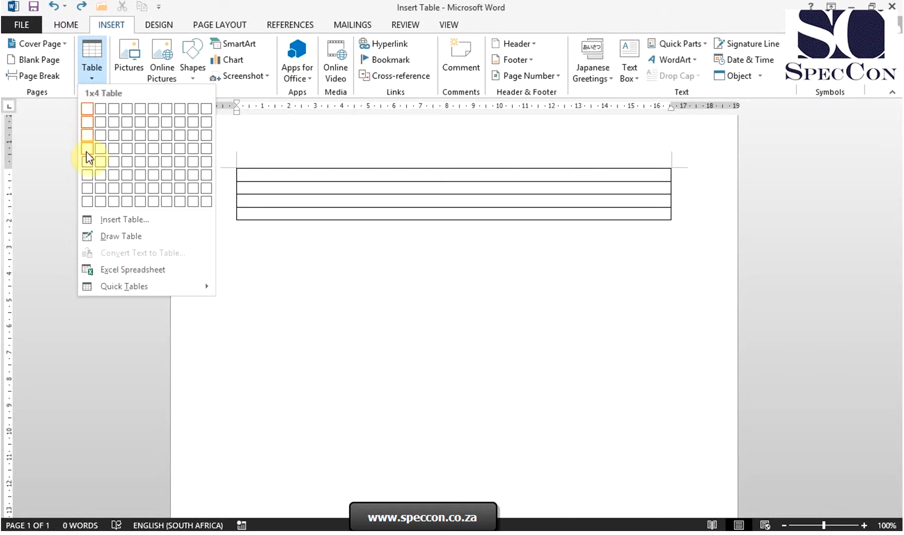
# Insert a table with three columns and five rows, and add a row above its second row.
pyautogui.click(116, 165)
pyautogui.click(278, 173)
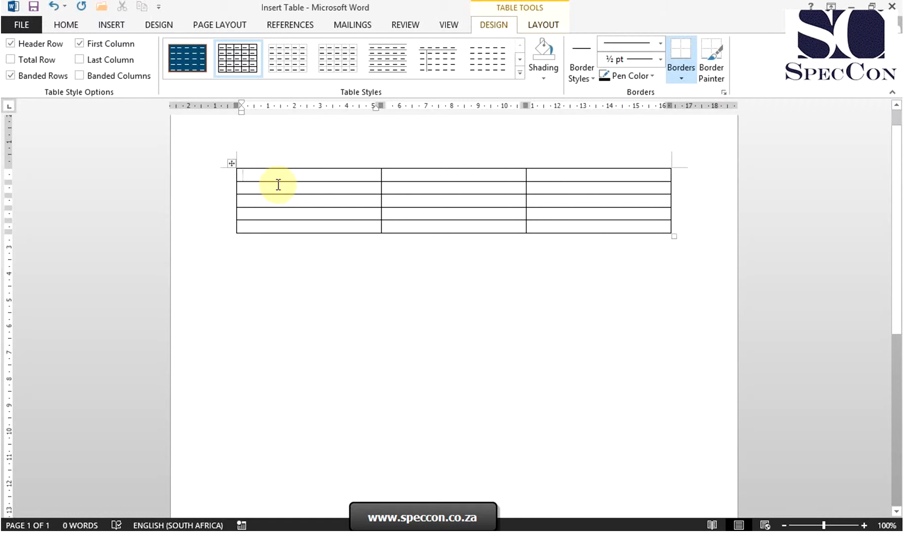
pyautogui.click(276, 188)
pyautogui.click(276, 189)
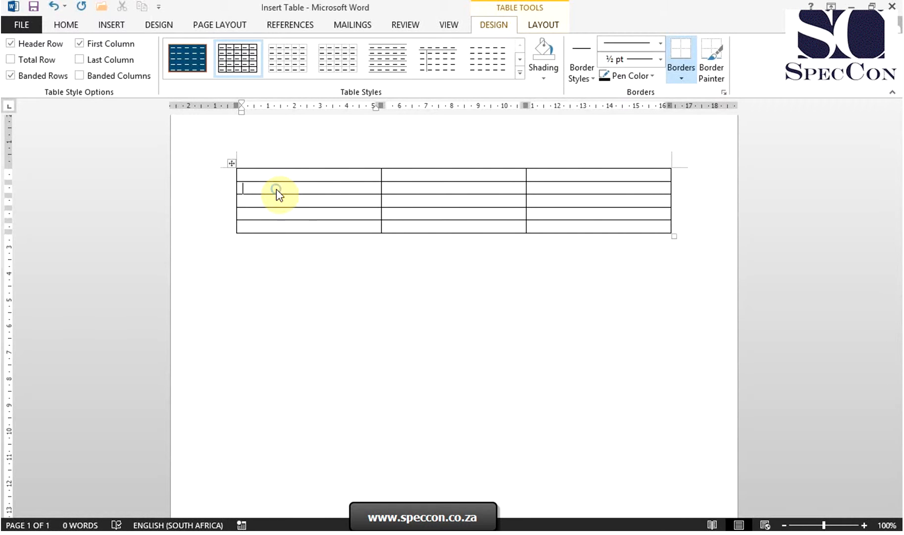
pyautogui.rightClick(277, 189)
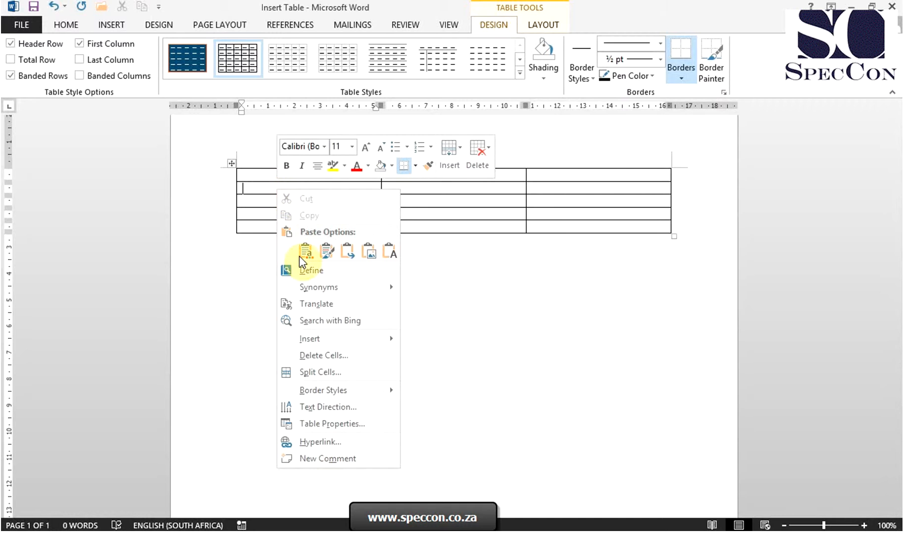
pyautogui.moveTo(328, 340)
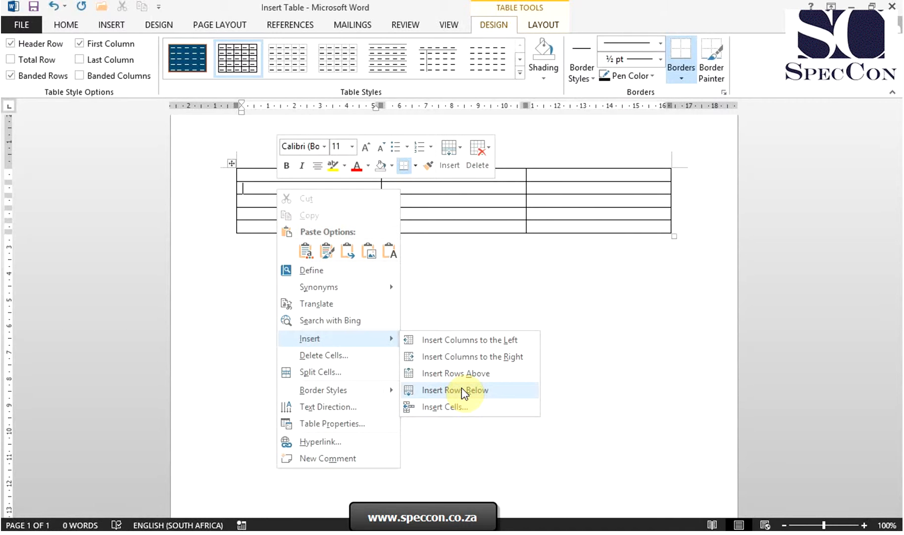
pyautogui.click(462, 374)
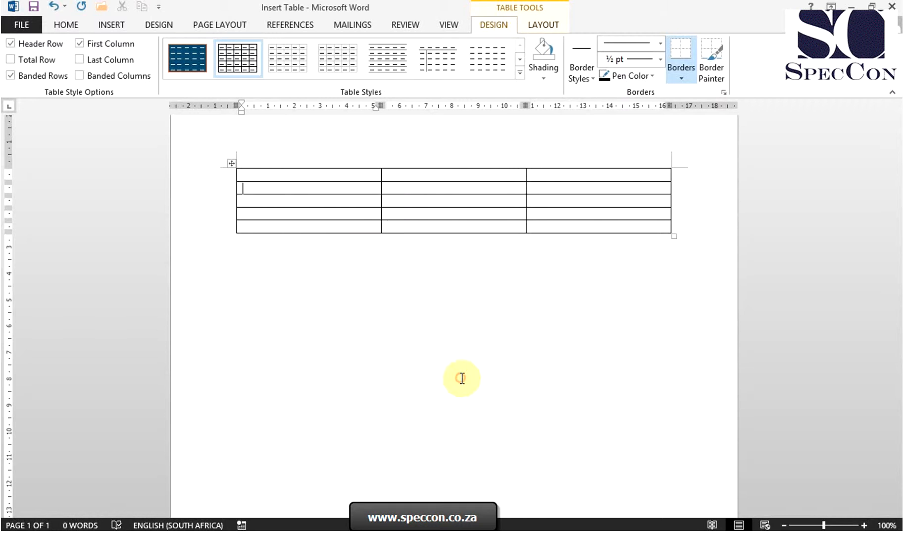
# Delete the entire second row of the table.
pyautogui.click(321, 189)
pyautogui.rightClick(321, 188)
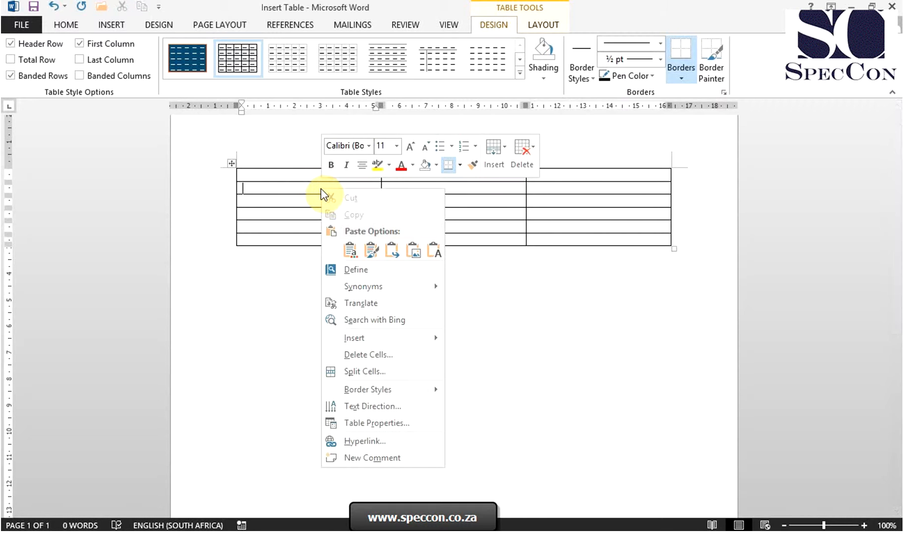
pyautogui.click(406, 357)
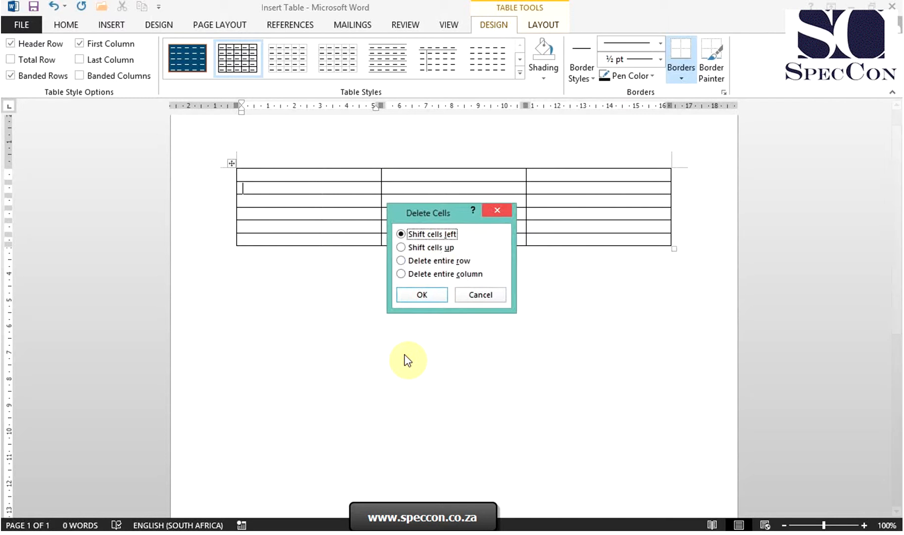
pyautogui.click(431, 263)
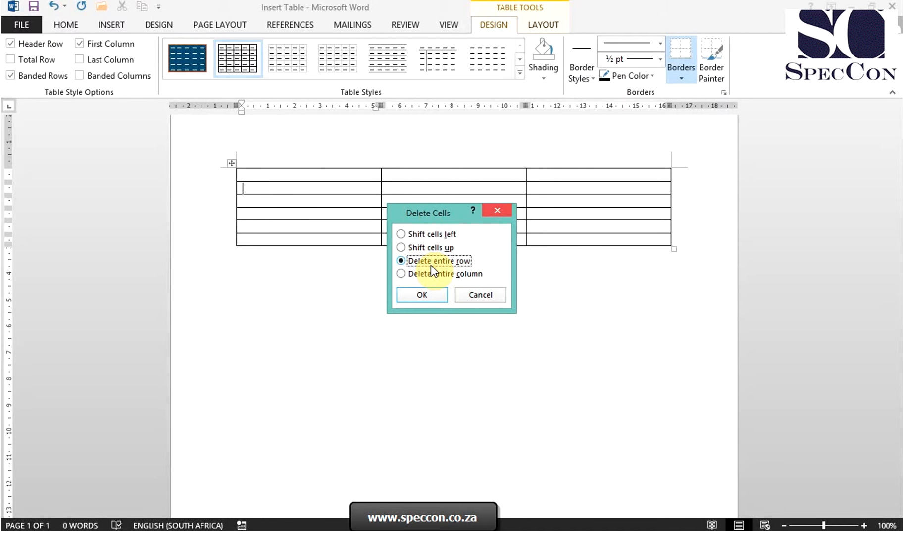
pyautogui.click(428, 296)
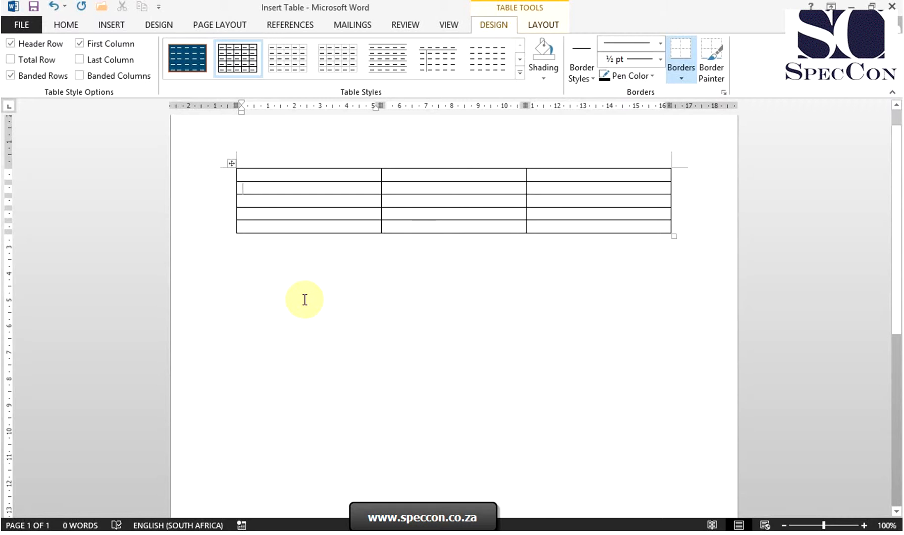
# Select the whole three-column table and delete it from the page.
pyautogui.click(230, 162)
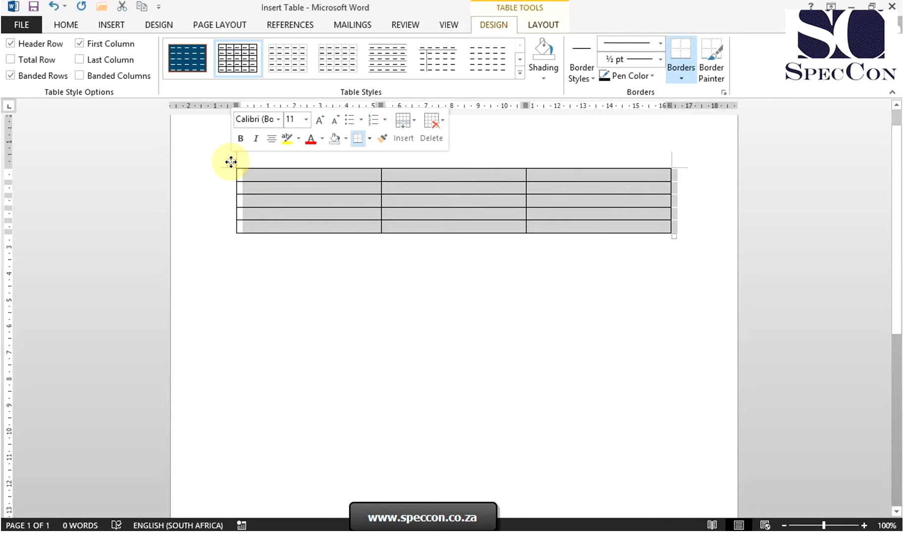
pyautogui.rightClick(231, 162)
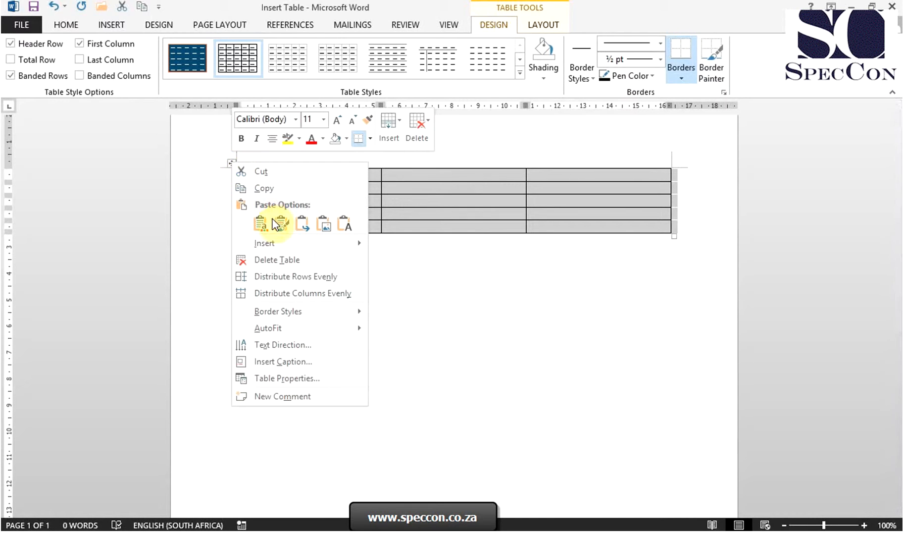
pyautogui.click(285, 258)
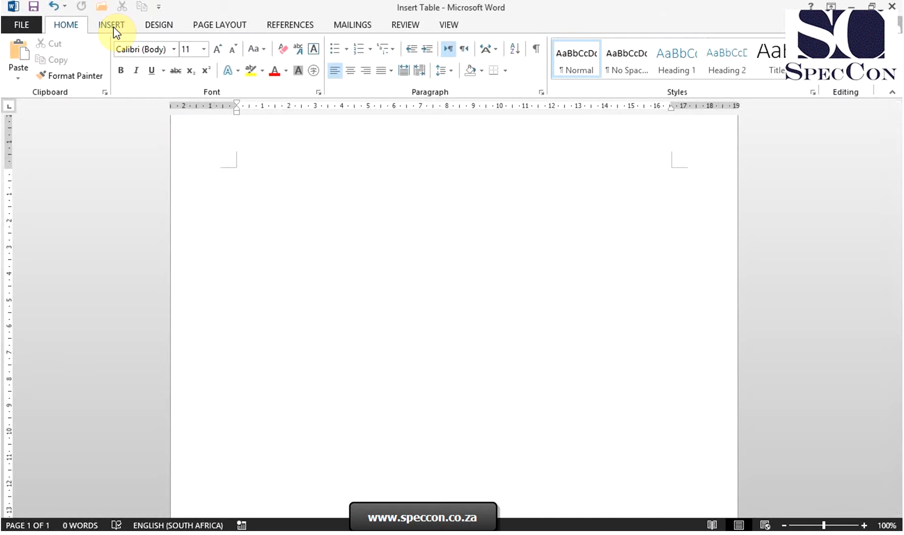
# Insert a table with 6 columns and 3 rows, using the AutoFit to window option.
pyautogui.click(113, 30)
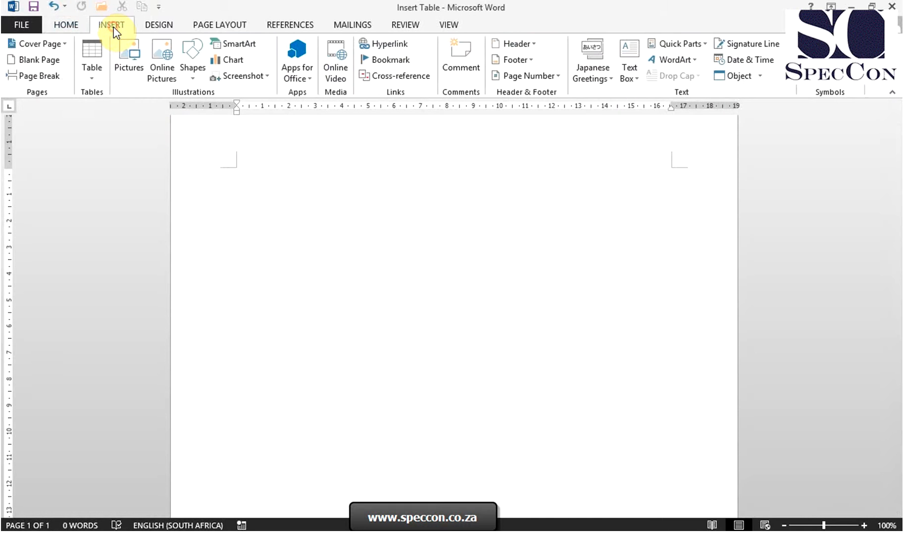
pyautogui.click(97, 72)
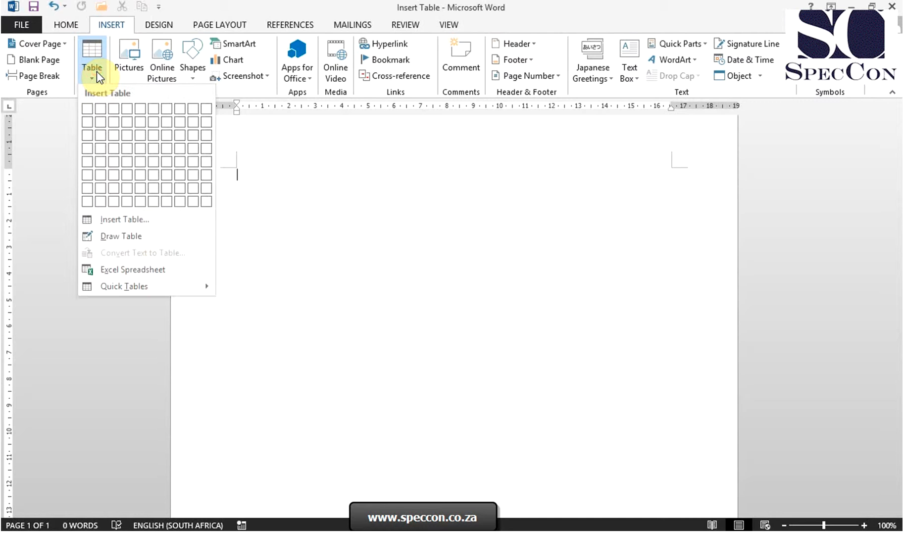
pyautogui.click(141, 226)
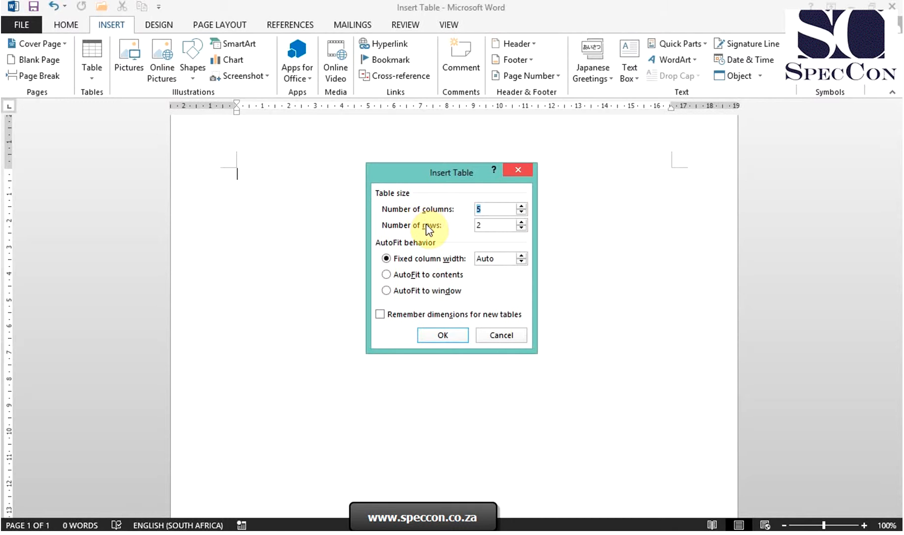
pyautogui.click(521, 207)
pyautogui.click(522, 222)
pyautogui.click(521, 255)
pyautogui.click(522, 256)
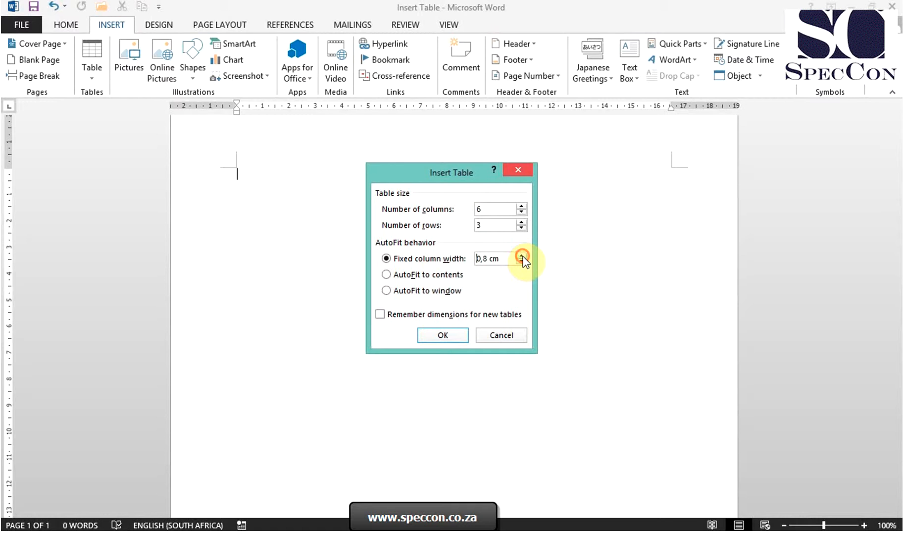
pyautogui.click(435, 280)
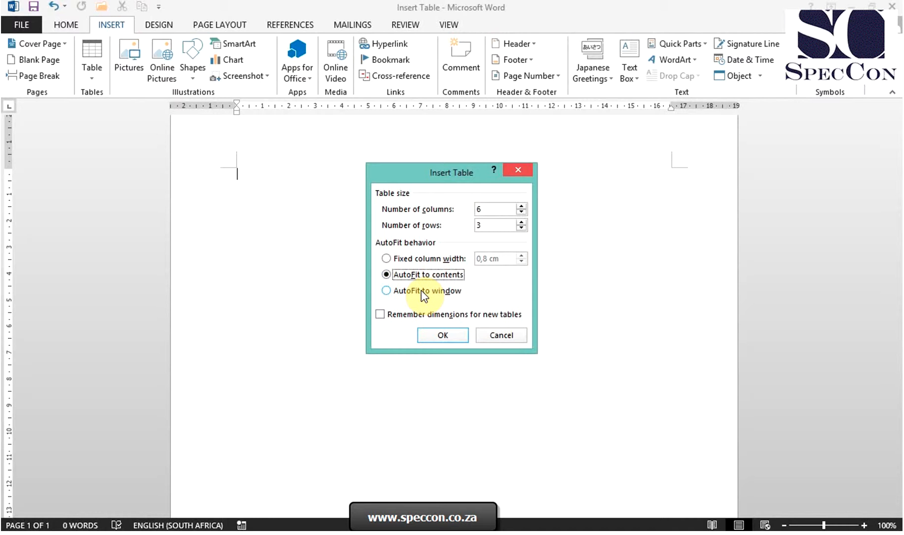
pyautogui.click(422, 291)
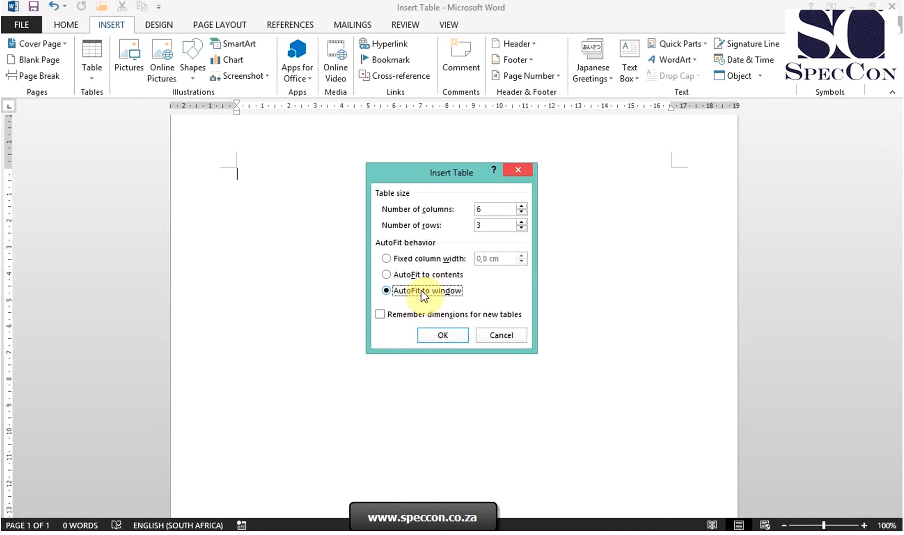
pyautogui.click(432, 336)
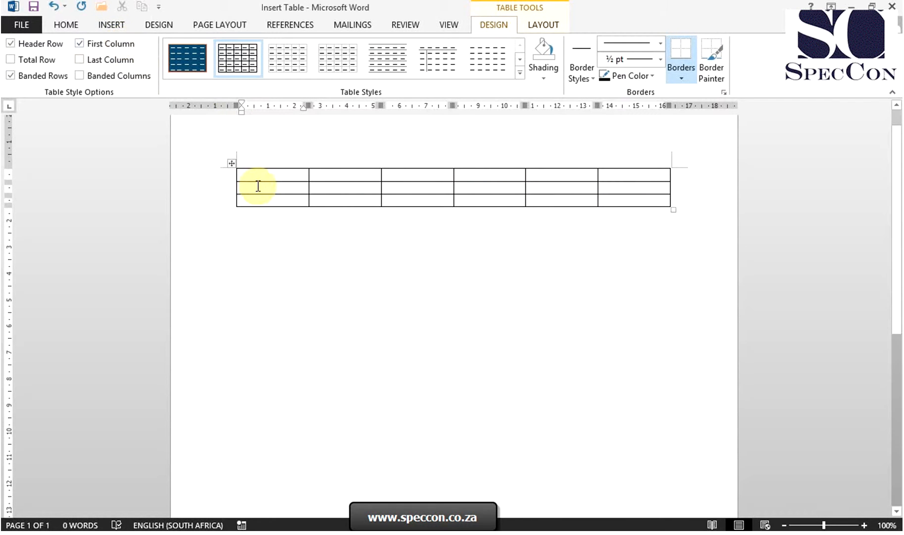
# Insert a new column to the left of the table's first column.
pyautogui.click(113, 25)
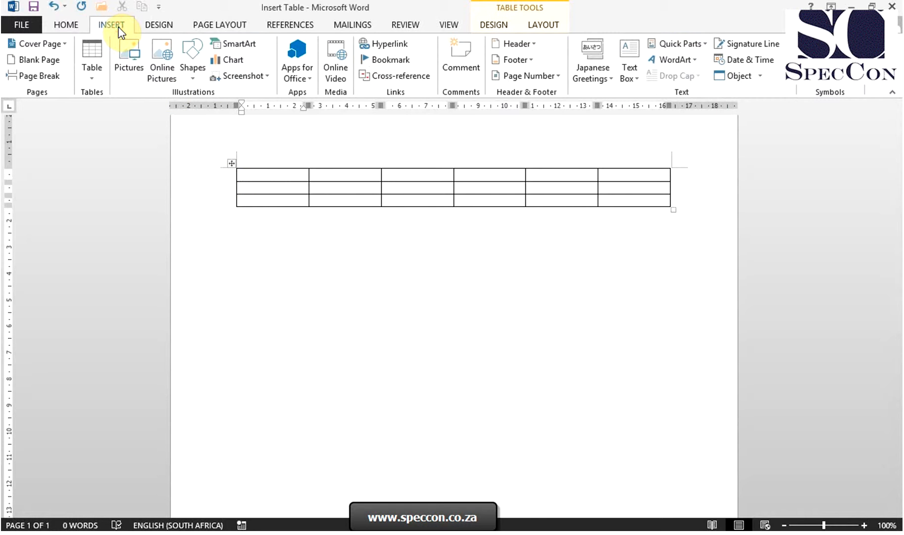
pyautogui.click(271, 176)
pyautogui.rightClick(270, 176)
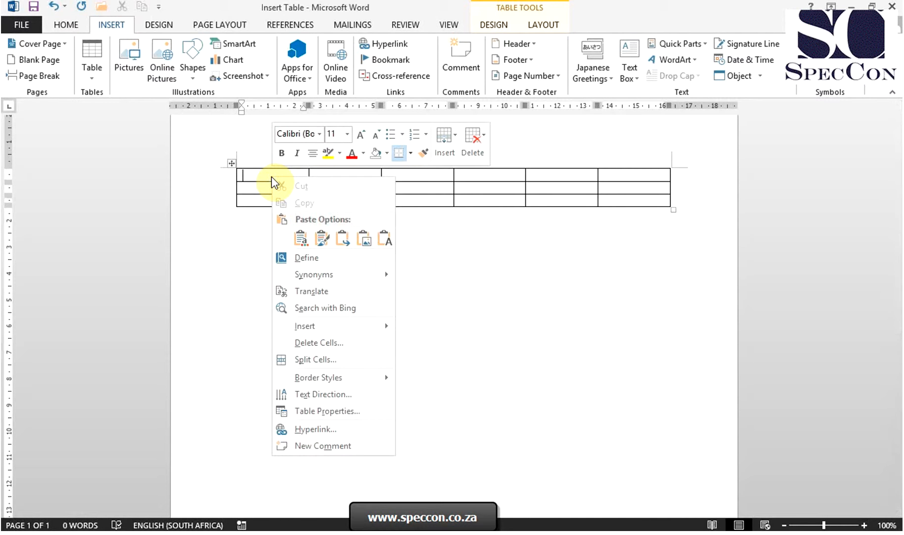
pyautogui.moveTo(319, 330)
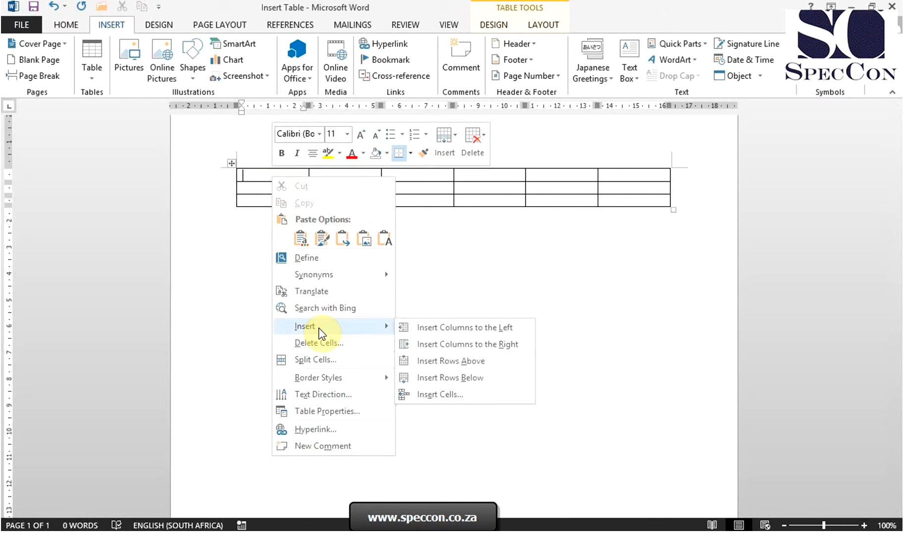
pyautogui.click(407, 329)
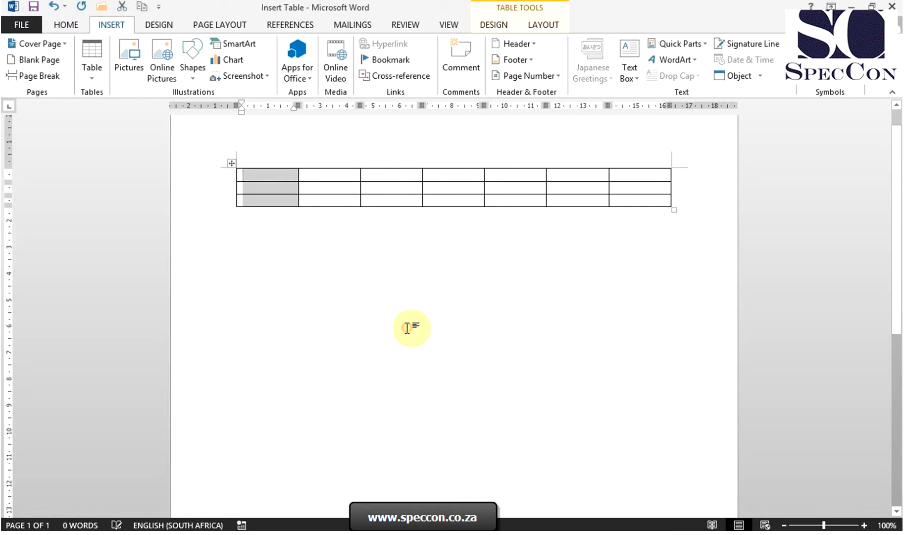
# Delete the entire first column of the table.
pyautogui.click(279, 177)
pyautogui.rightClick(280, 181)
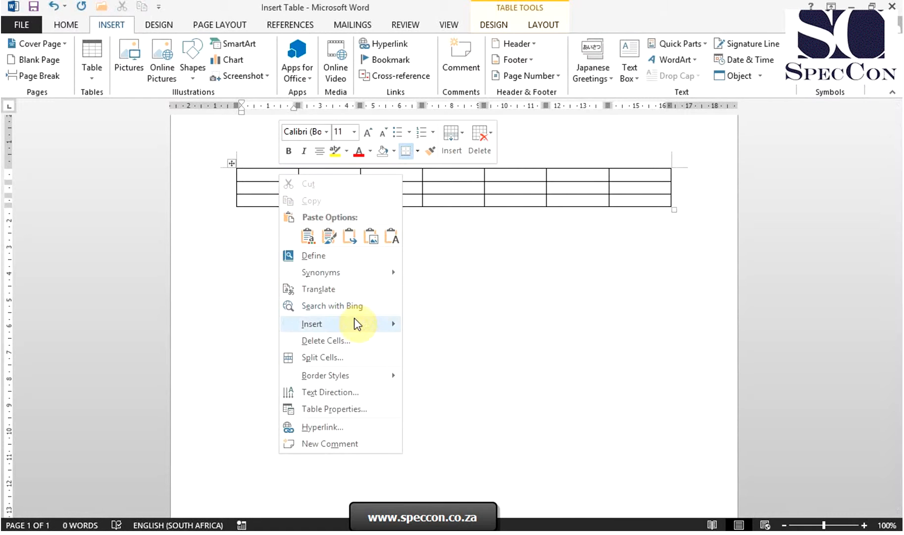
pyautogui.click(360, 336)
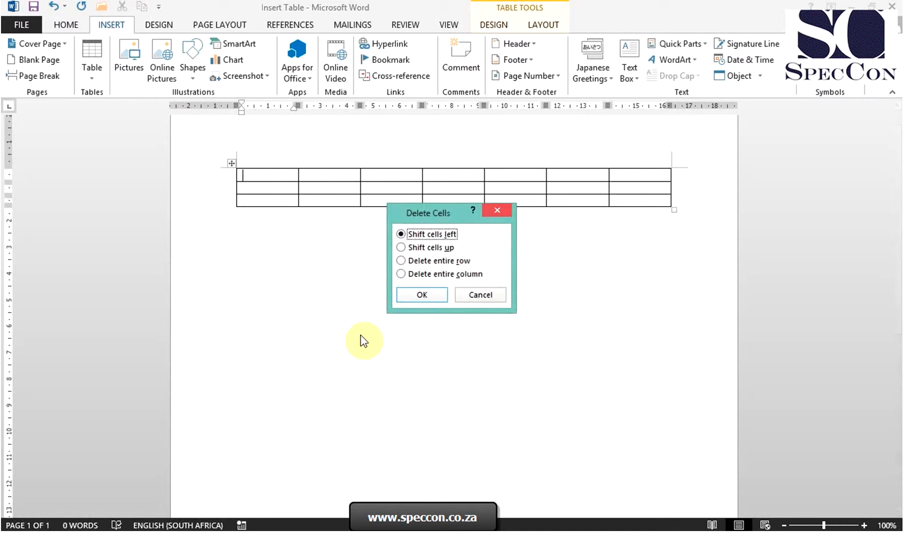
pyautogui.click(420, 275)
pyautogui.click(421, 295)
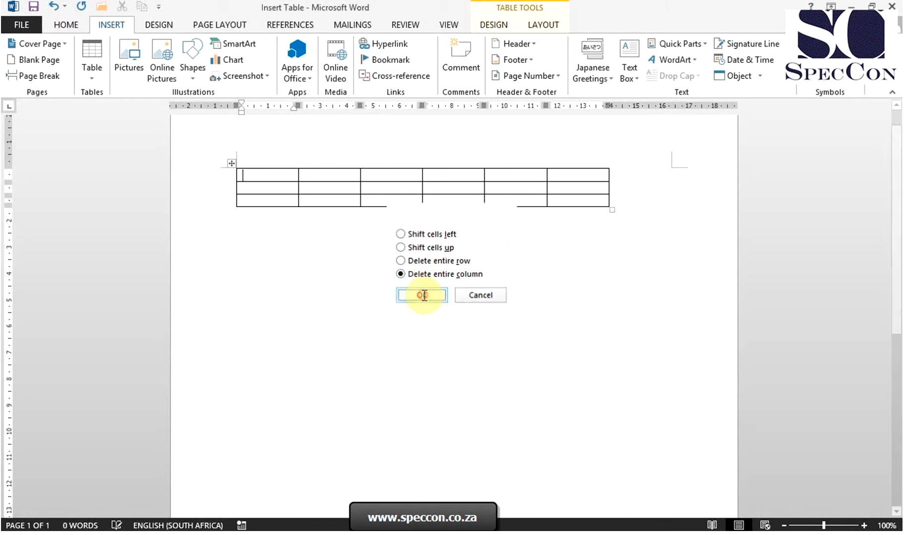
# Select the whole six-column table and delete it from the page.
pyautogui.click(92, 79)
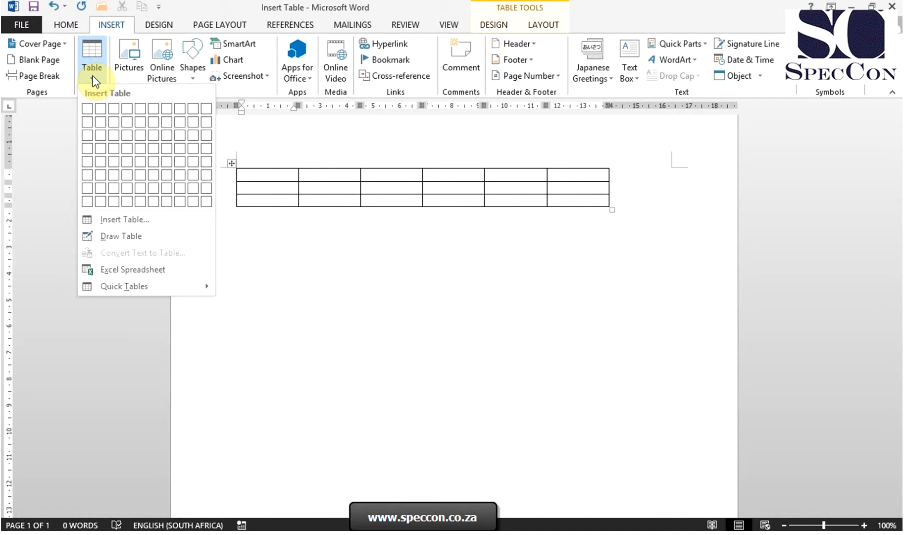
pyautogui.click(233, 162)
pyautogui.click(233, 162)
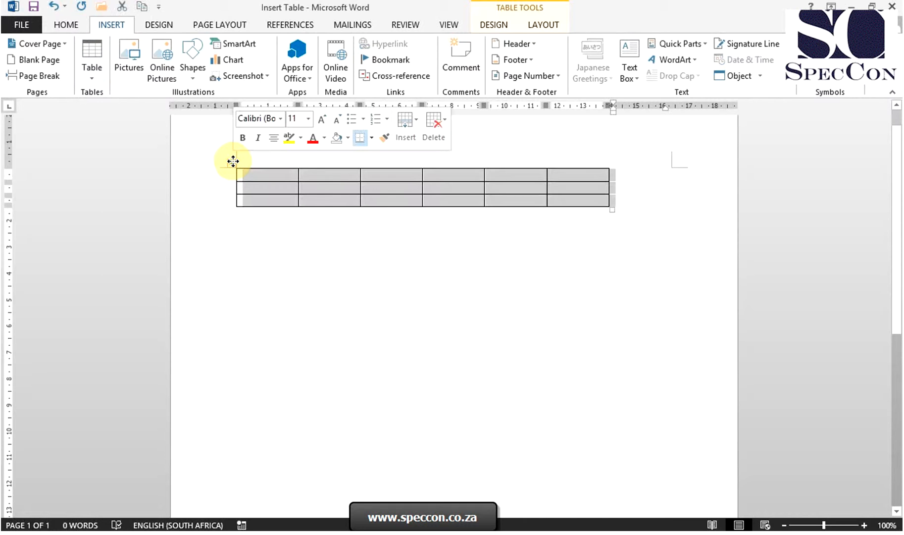
pyautogui.rightClick(233, 162)
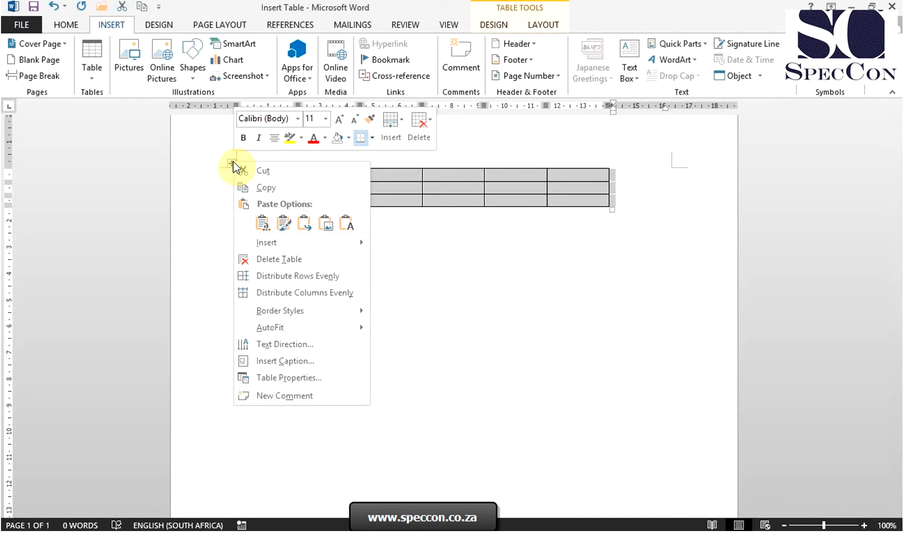
pyautogui.click(285, 259)
# Draw a one-column table about 0.57 cm wide and 5.45 cm high, and divide it into three rows, the middle one about 1.19 cm high.
pyautogui.click(92, 78)
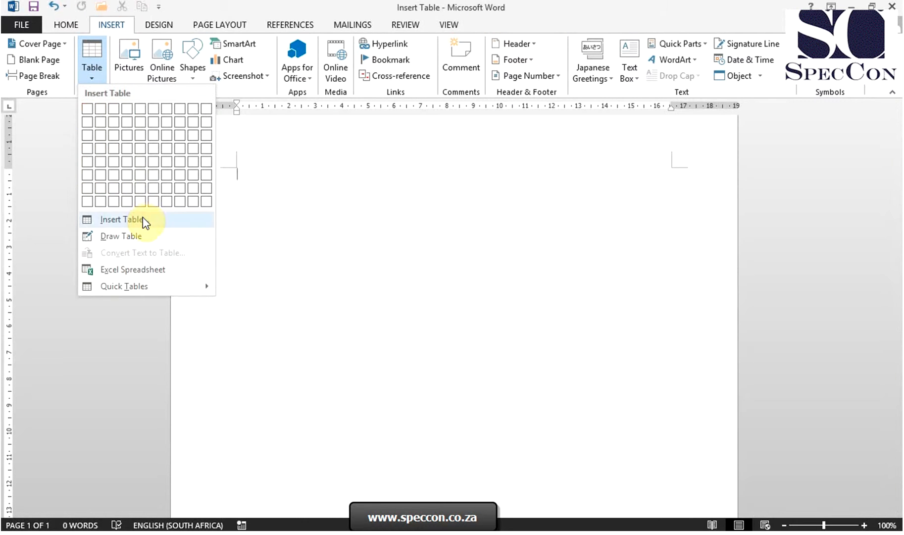
pyautogui.click(141, 237)
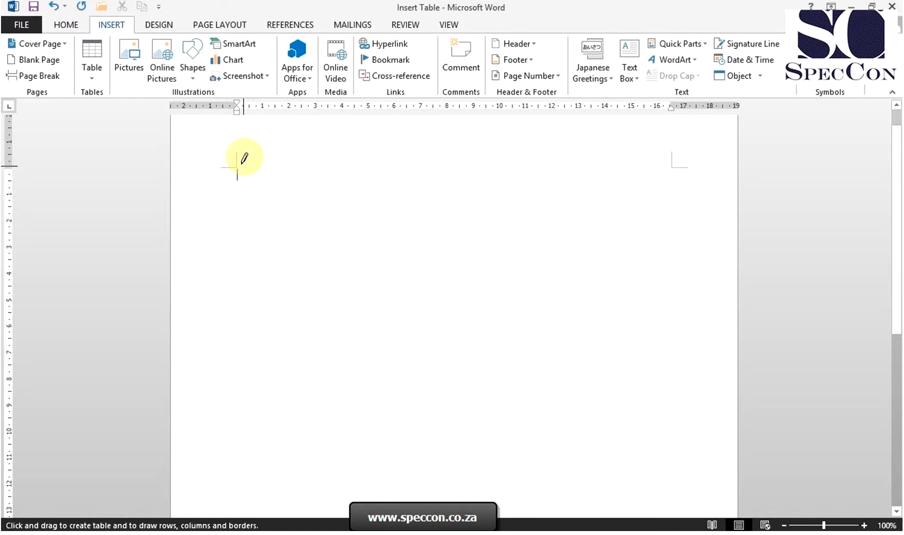
pyautogui.moveTo(243, 161)
pyautogui.mouseDown()
pyautogui.moveTo(246, 308)
pyautogui.moveTo(254, 312)
pyautogui.mouseUp()
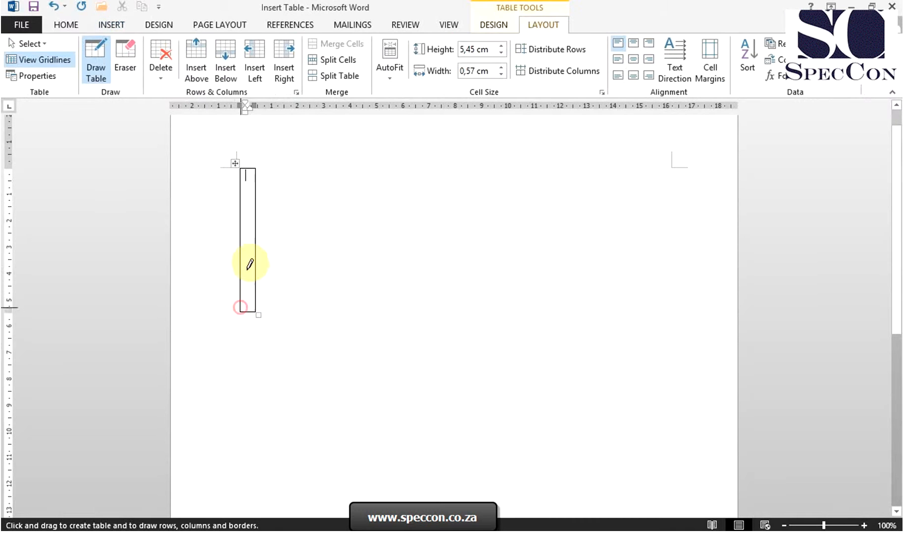
pyautogui.moveTo(241, 191)
pyautogui.mouseDown()
pyautogui.moveTo(253, 191)
pyautogui.moveTo(244, 217)
pyautogui.moveTo(256, 222)
pyautogui.mouseUp()
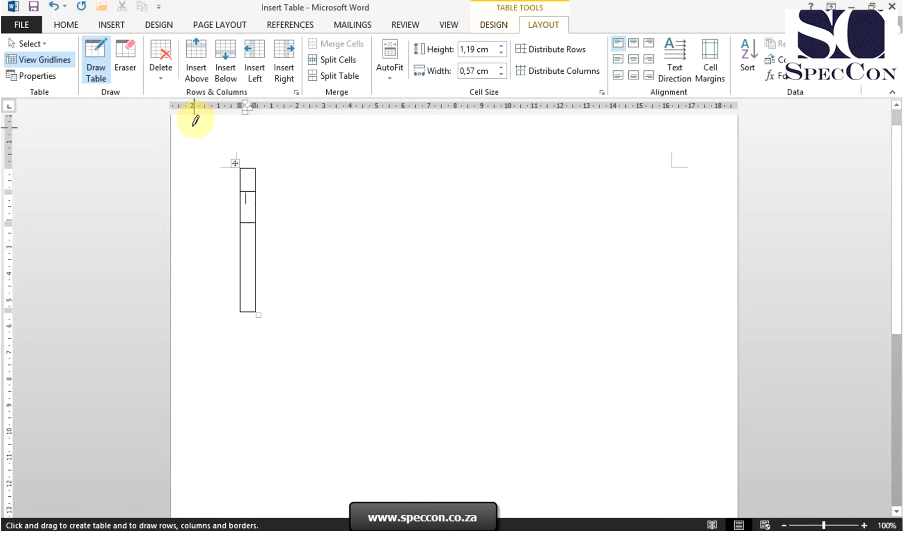
# Erase the border between the table's top two rows, and erase the rest of the drawn table from the page.
pyautogui.click(129, 60)
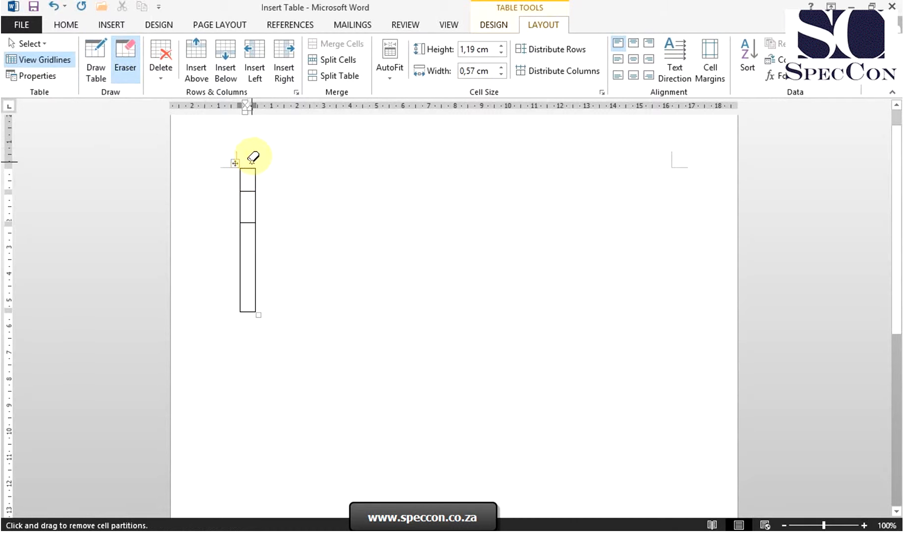
pyautogui.click(249, 190)
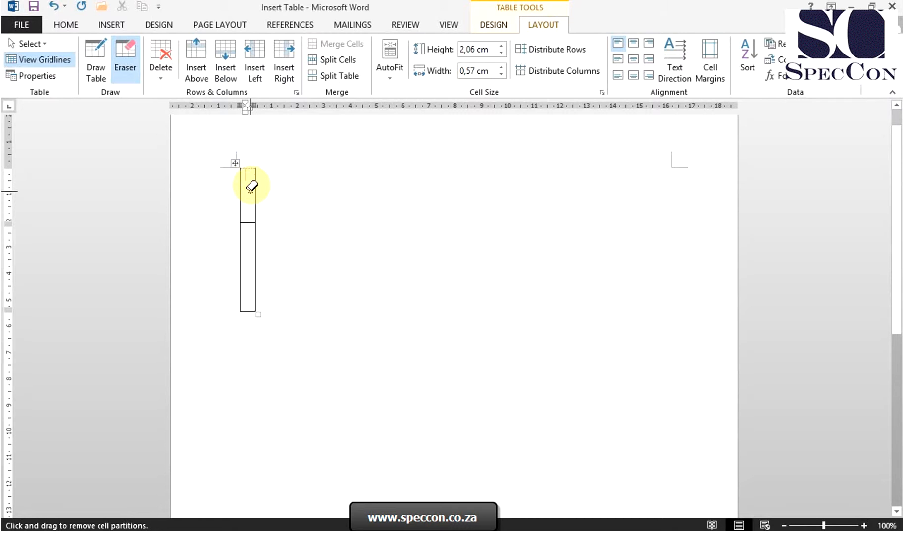
pyautogui.moveTo(235, 192)
pyautogui.mouseDown()
pyautogui.moveTo(280, 204)
pyautogui.moveTo(296, 223)
pyautogui.mouseUp()
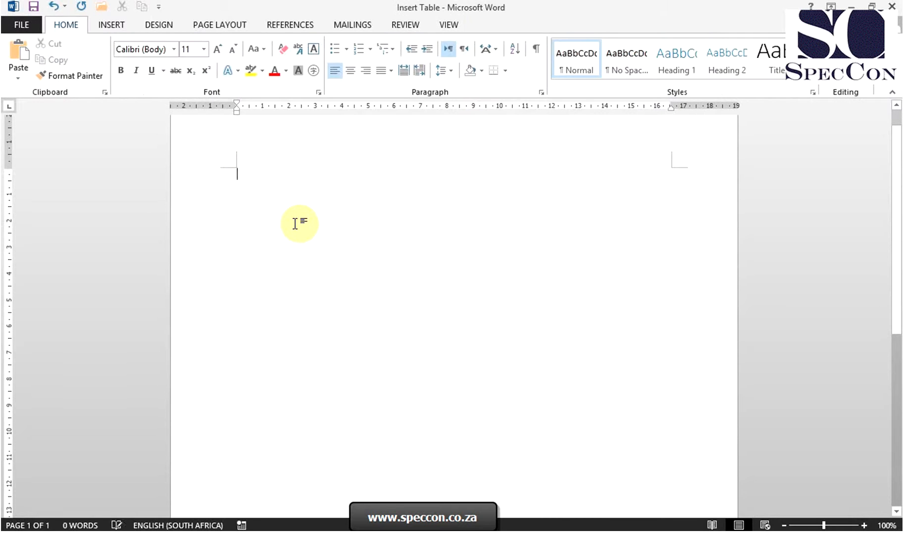
# Insert the built-in With Subheads 1 quick table showing enrollment in local colleges on the blank page.
pyautogui.click(121, 26)
pyautogui.click(94, 78)
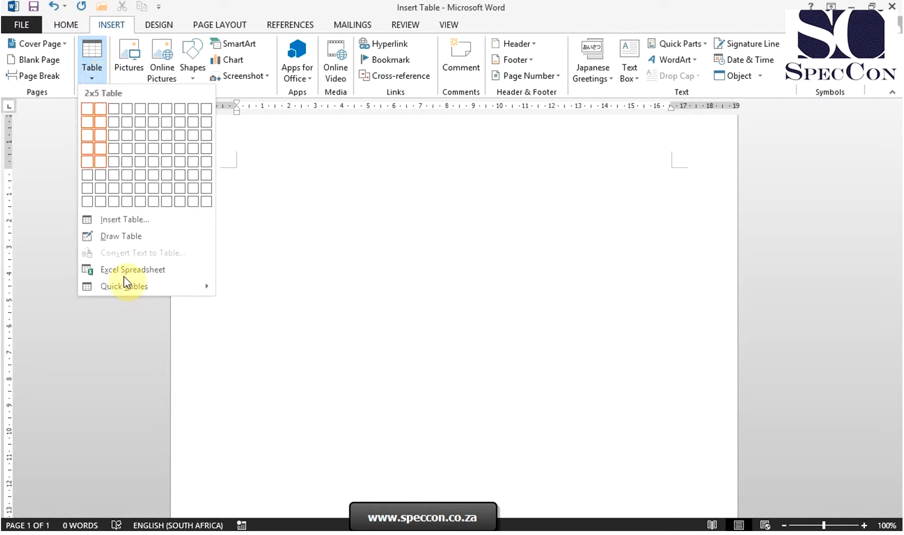
pyautogui.moveTo(128, 286)
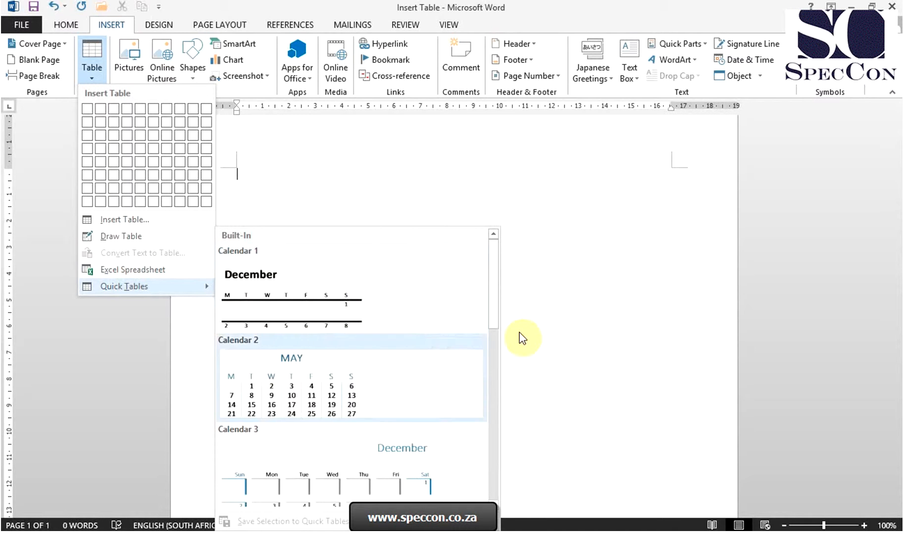
pyautogui.moveTo(497, 311); pyautogui.dragTo(499, 508)
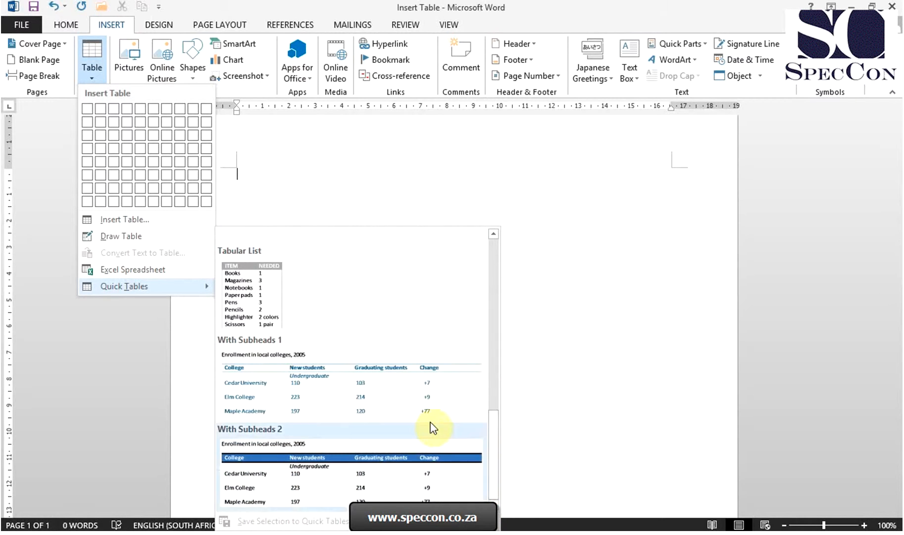
pyautogui.click(428, 388)
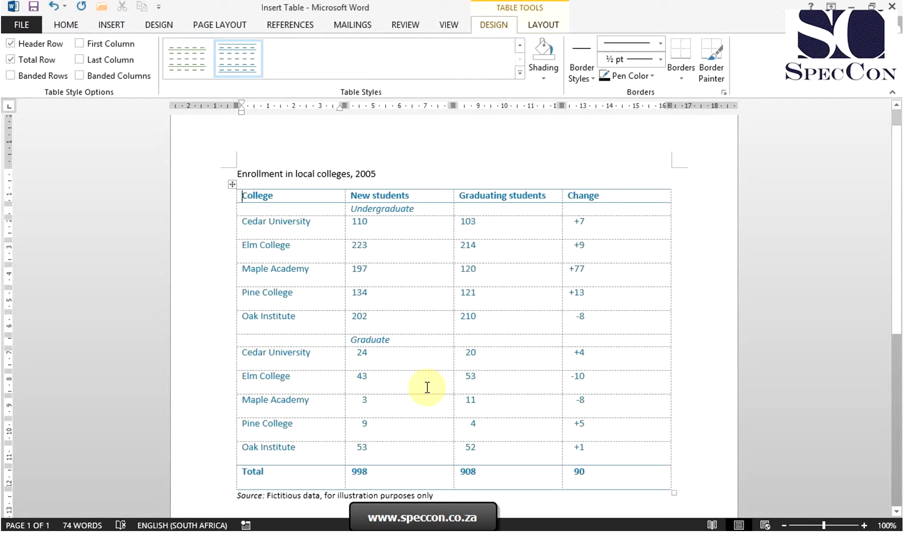
# Delete the whole enrollment table together with its title line and source note, leaving the page blank.
pyautogui.click(231, 184)
pyautogui.rightClick(231, 184)
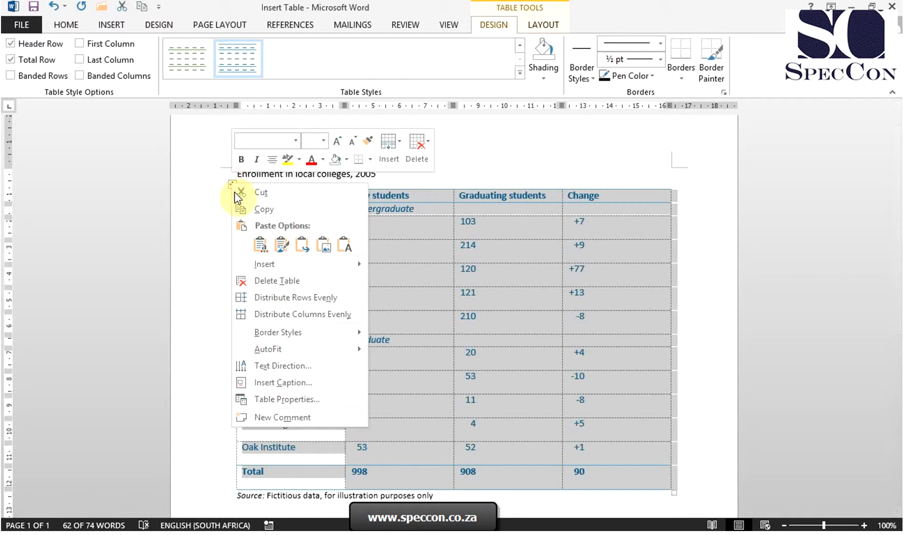
pyautogui.press('Escape')
pyautogui.press('BackSpace')
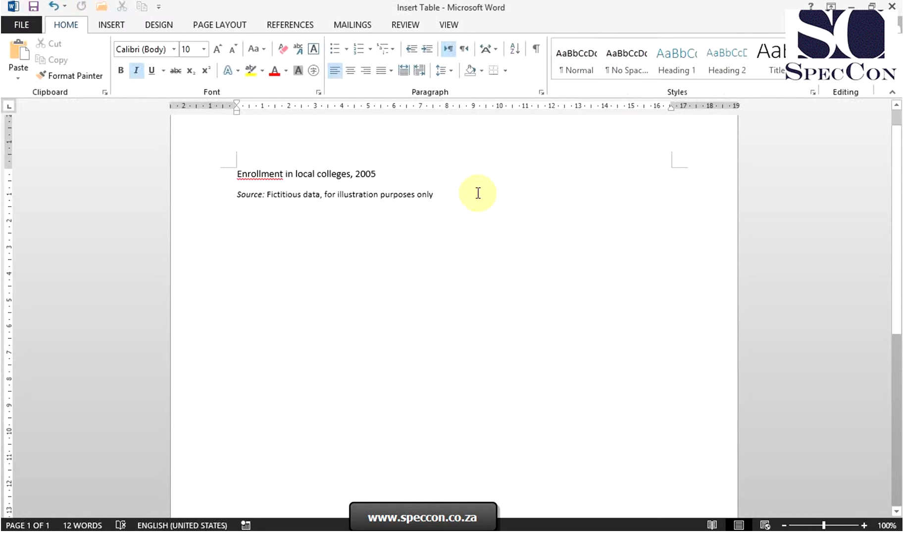
pyautogui.moveTo(463, 192); pyautogui.dragTo(277, 153)
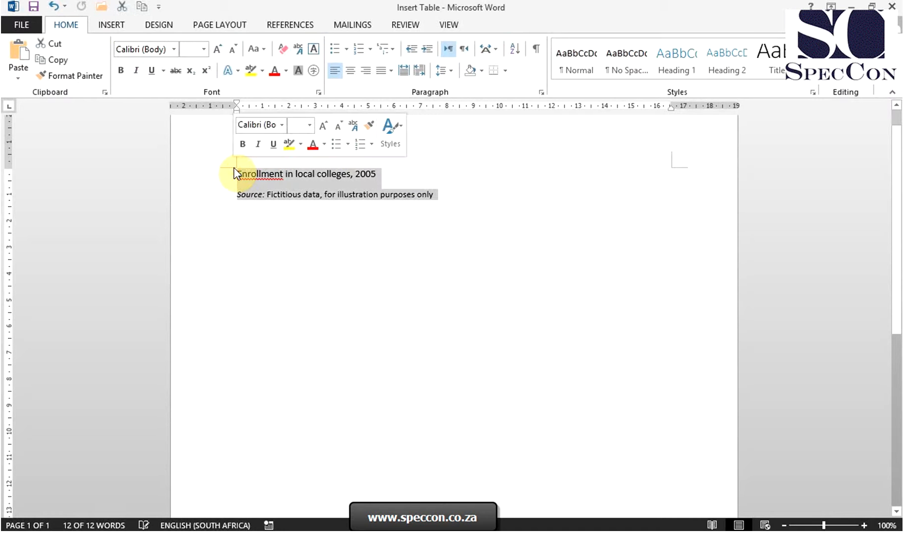
pyautogui.press('BackSpace')
# Insert an embedded Excel spreadsheet on the blank page.
pyautogui.click(113, 24)
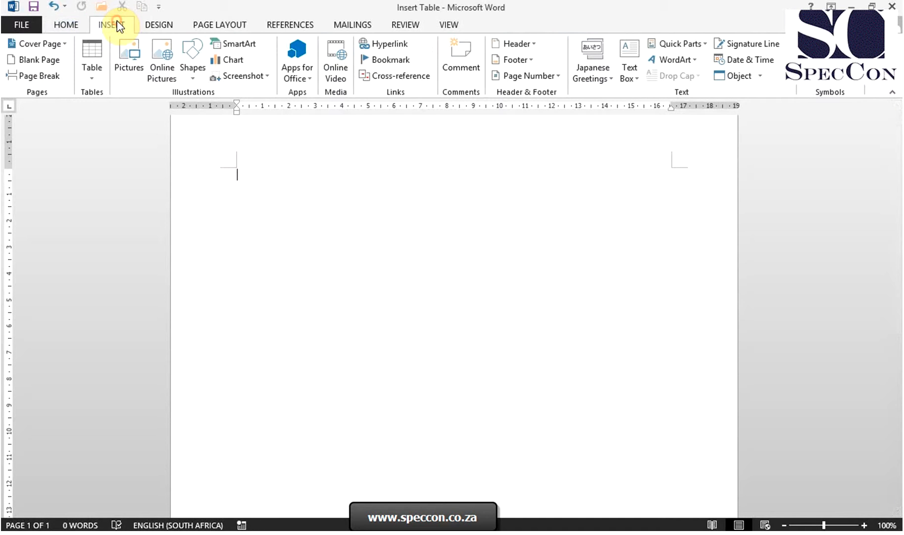
pyautogui.click(94, 71)
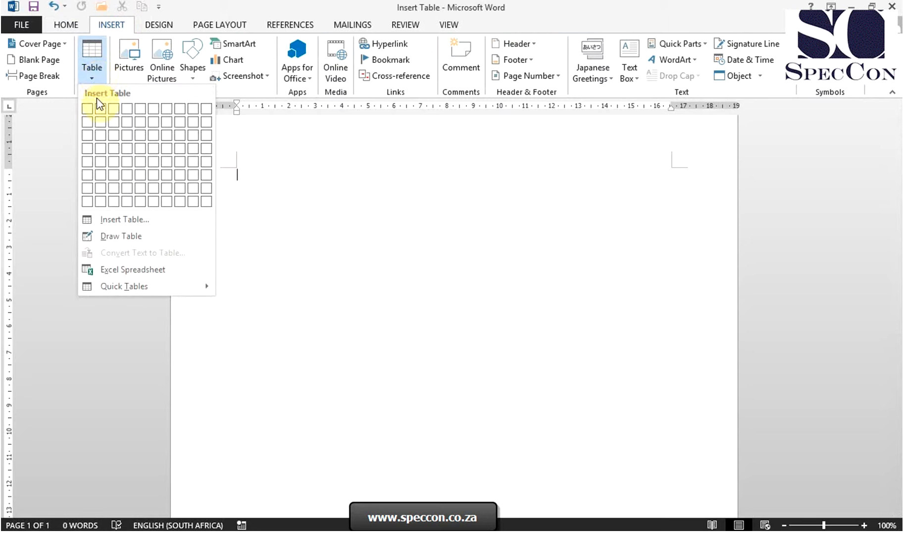
pyautogui.click(154, 270)
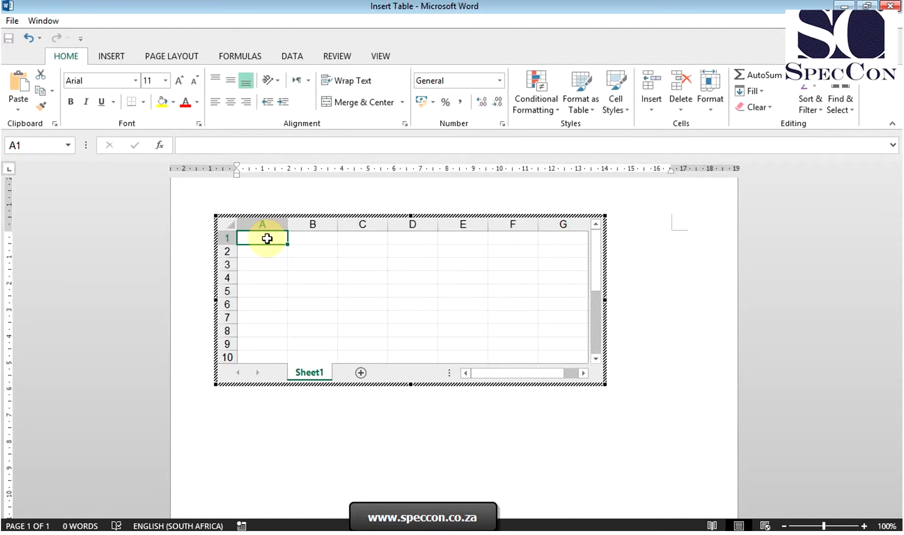
# Enter the values 1, 1, 2 and 3 in cells A1 to A4 of the embedded spreadsheet.
pyautogui.write('1')
pyautogui.press('Return')
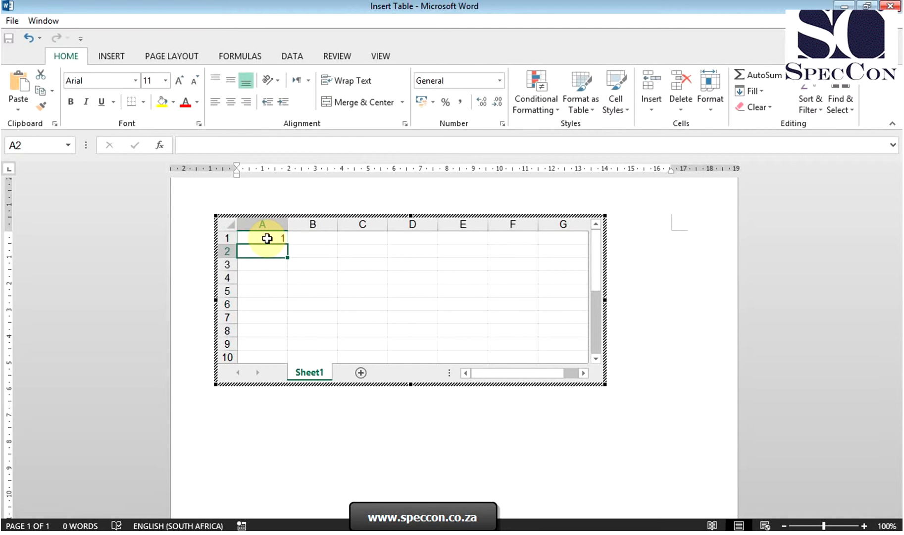
pyautogui.write('1')
pyautogui.press('Return')
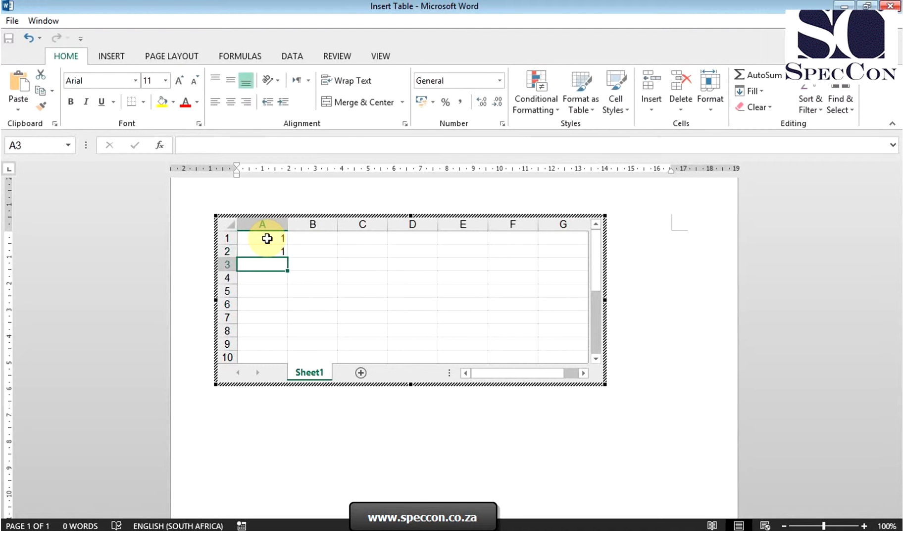
pyautogui.write('2')
pyautogui.press('Return')
pyautogui.write('3')
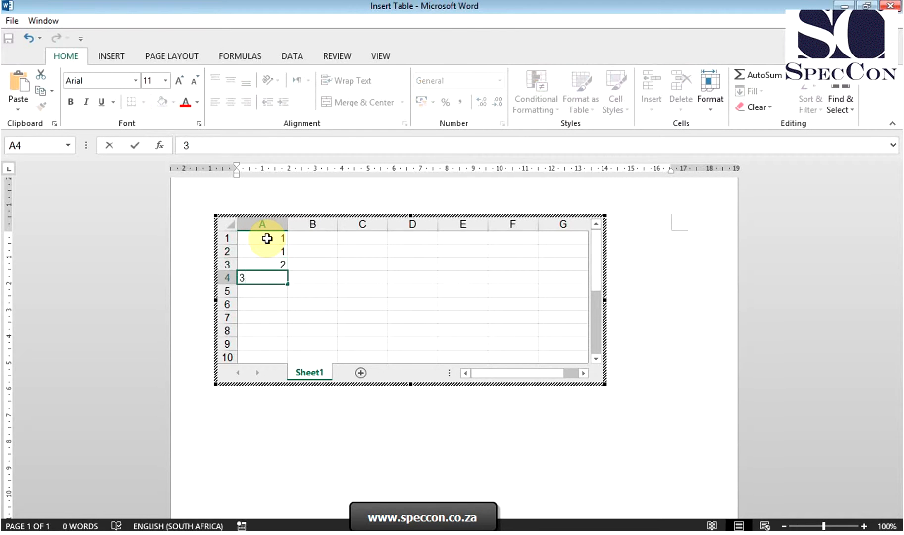
pyautogui.press('Return')
pyautogui.press('Return')
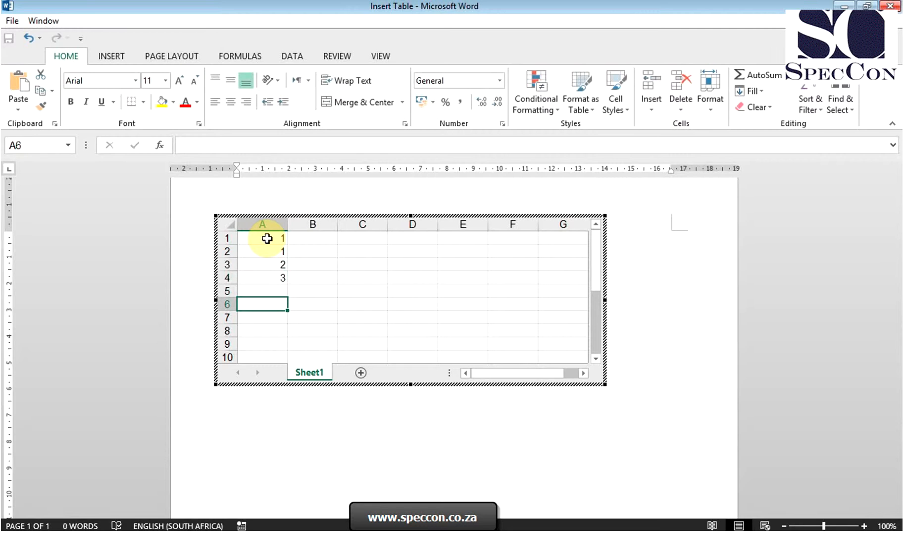
# Add the formula =sum(A1:A4) in cell A6 to total the values in column A.
pyautogui.write('=sum')
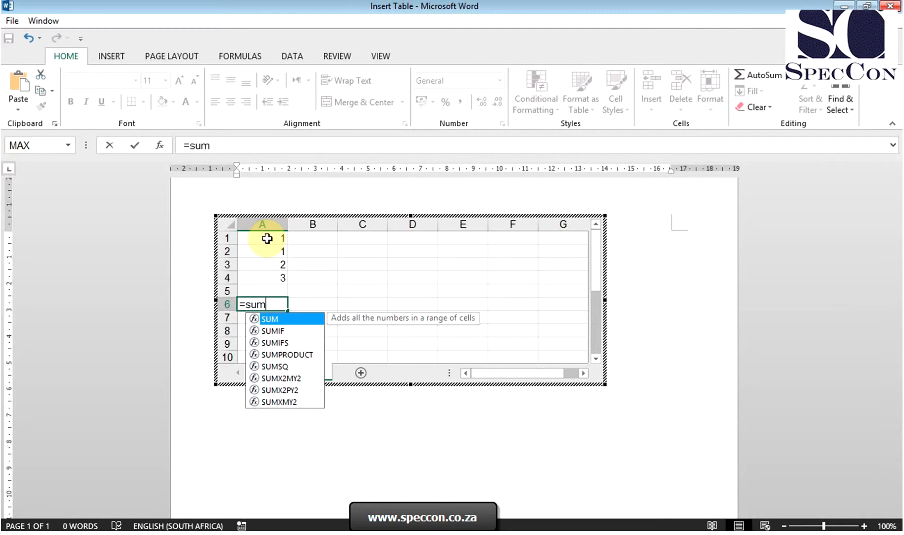
pyautogui.write('(')
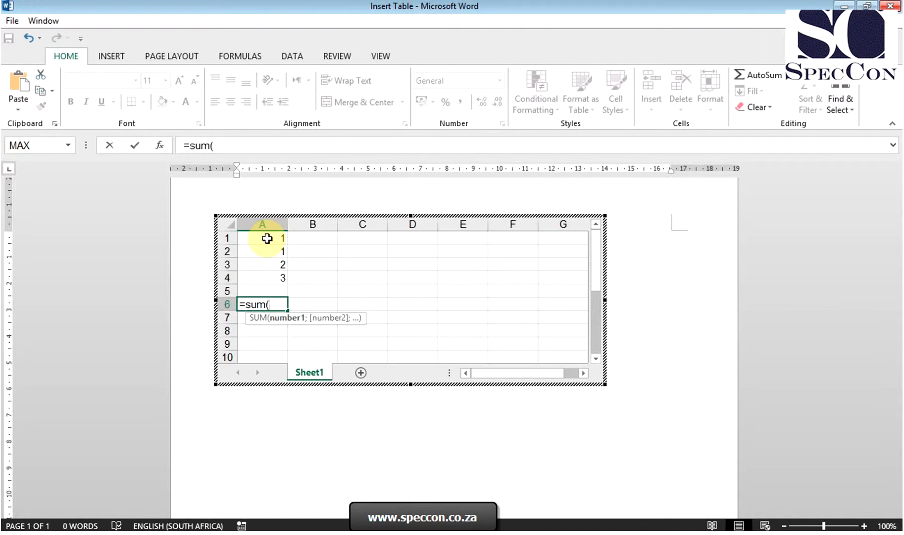
pyautogui.moveTo(267, 238); pyautogui.dragTo(268, 276)
pyautogui.write(')')
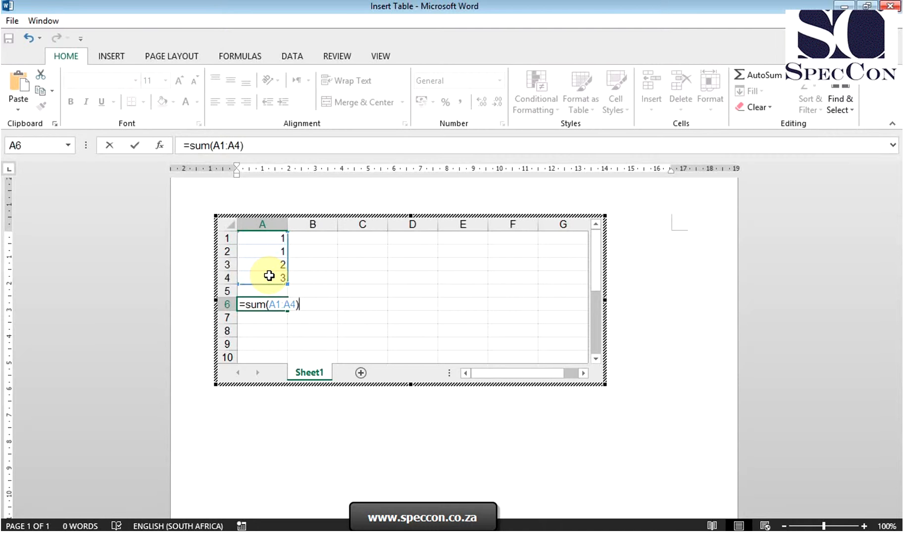
pyautogui.press('Return')
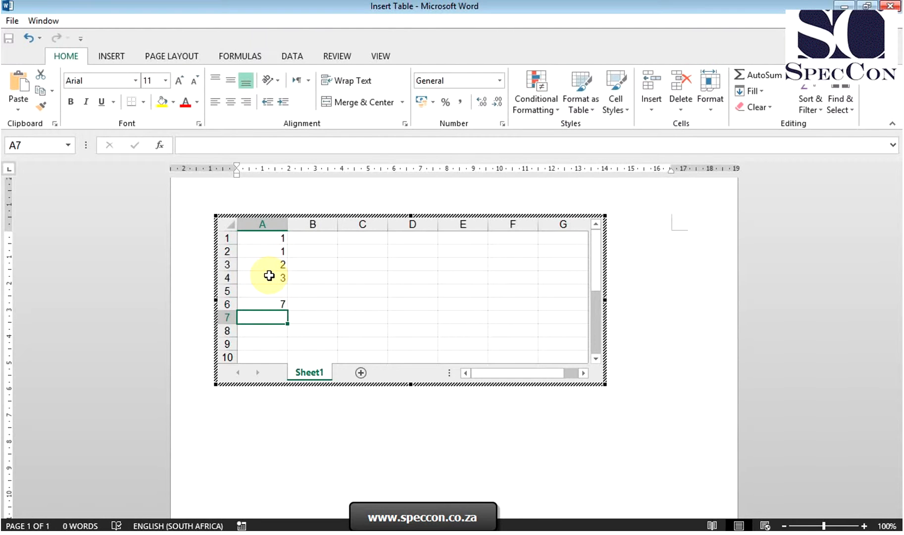